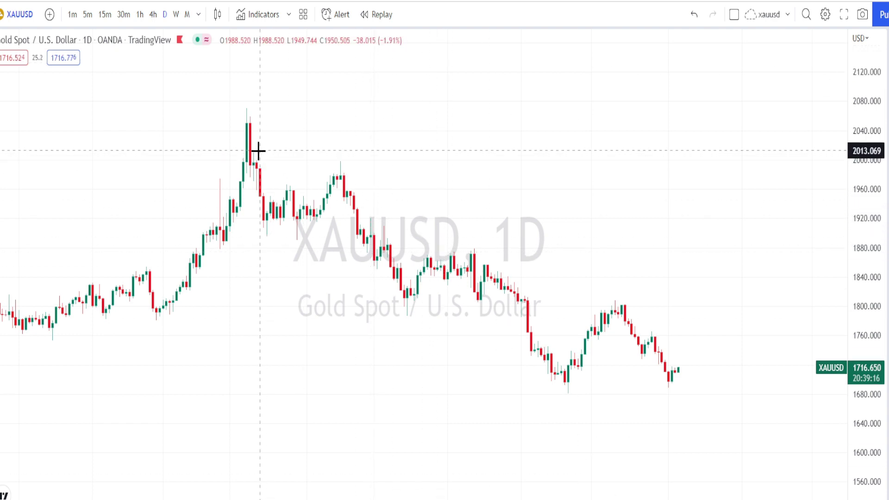
Draw a descending trendline from the 2050 peak along the lower highs; sketch a zigzag path, then undo it.
click(258, 123)
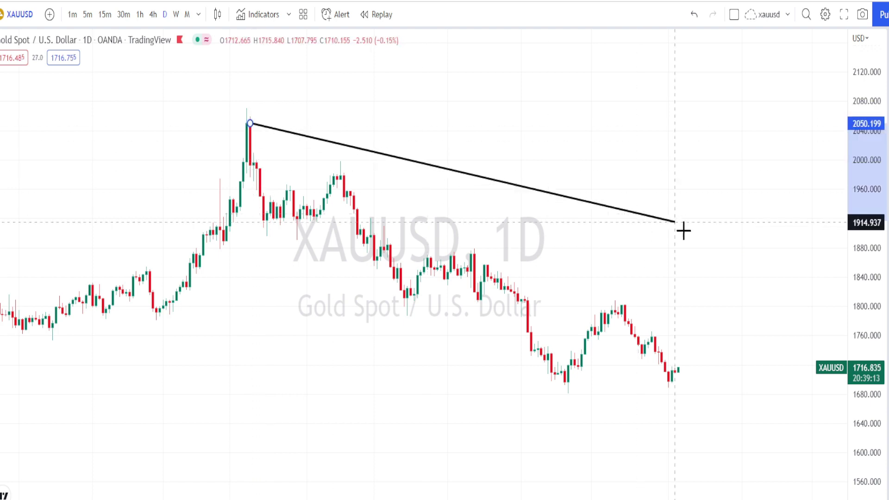
click(769, 372)
click(340, 170)
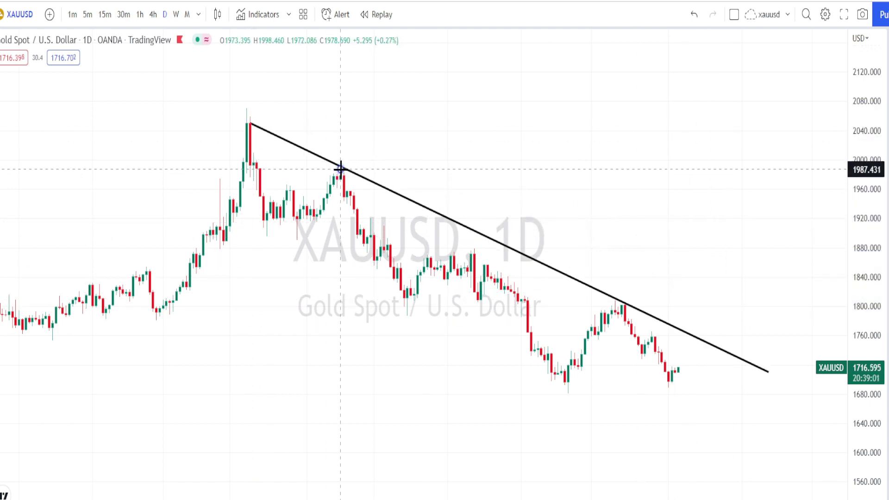
click(404, 310)
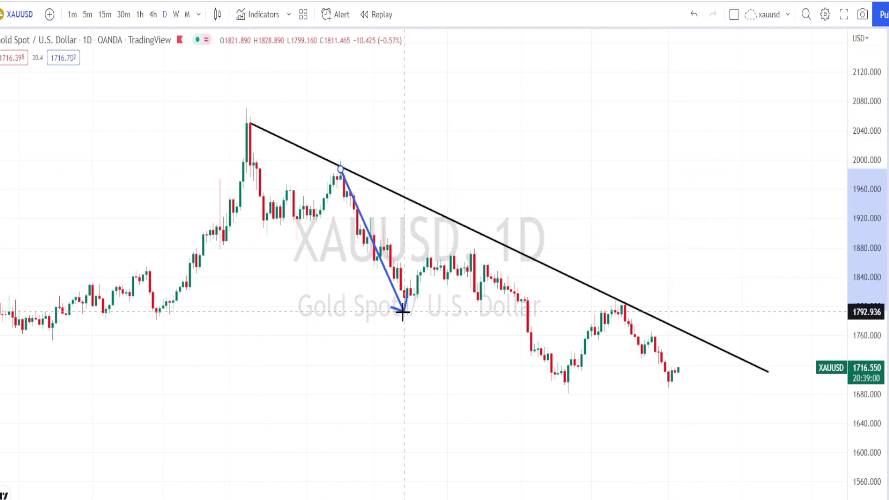
click(488, 253)
click(565, 380)
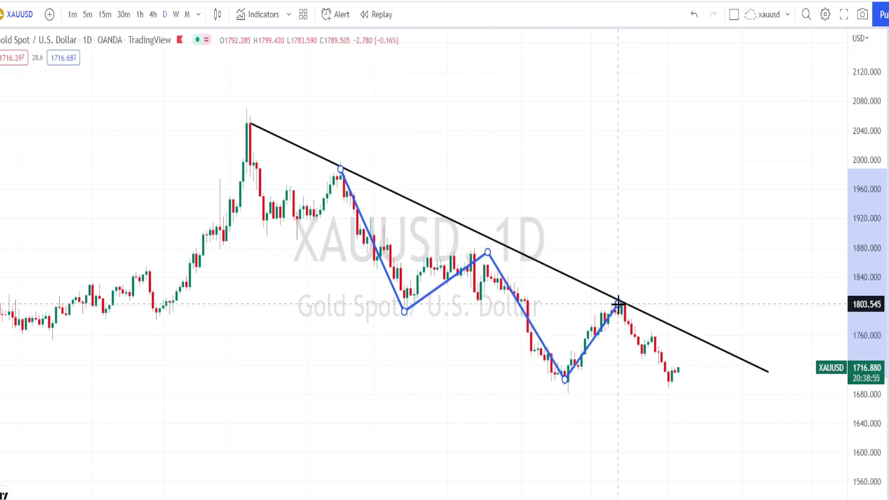
click(618, 303)
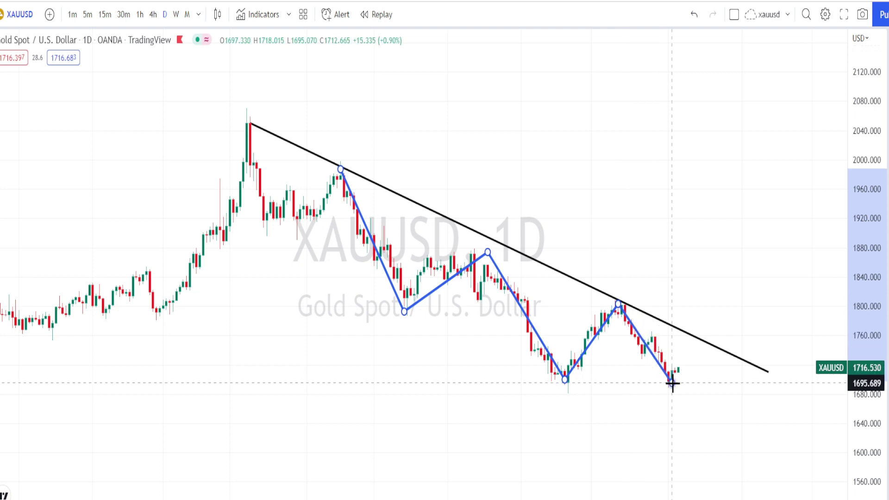
double_click(672, 384)
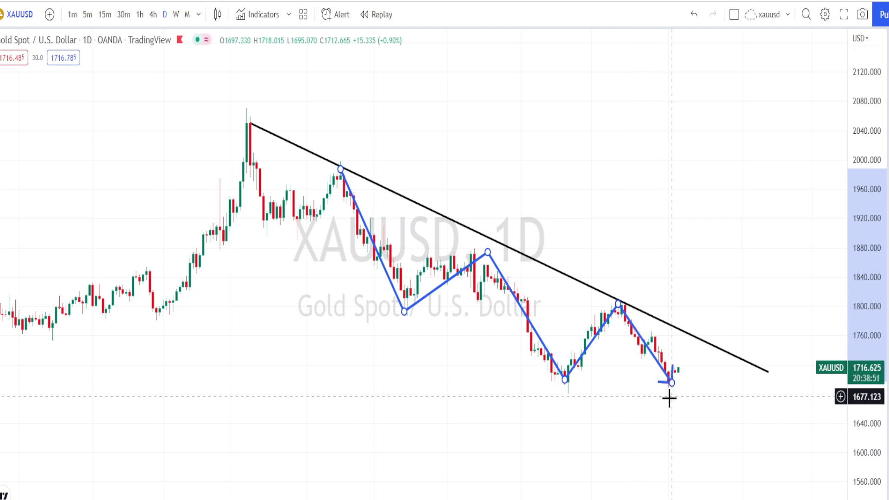
key(ctrl+z)
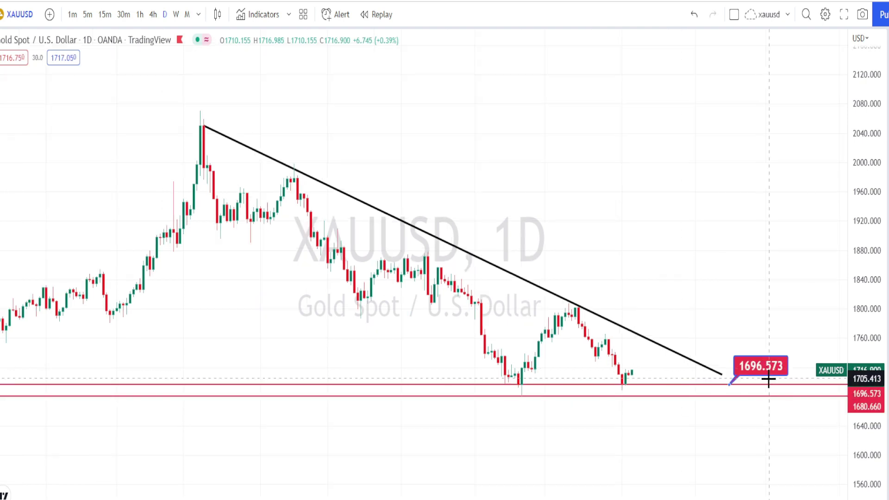
Brush-circle the 1696.573 label, sketch a bounce up to the trendline, and circle the earlier low.
mouse_move(770, 373)
mouse_down()
mouse_move(746, 383)
mouse_move(737, 343)
mouse_move(785, 347)
mouse_move(765, 387)
mouse_up()
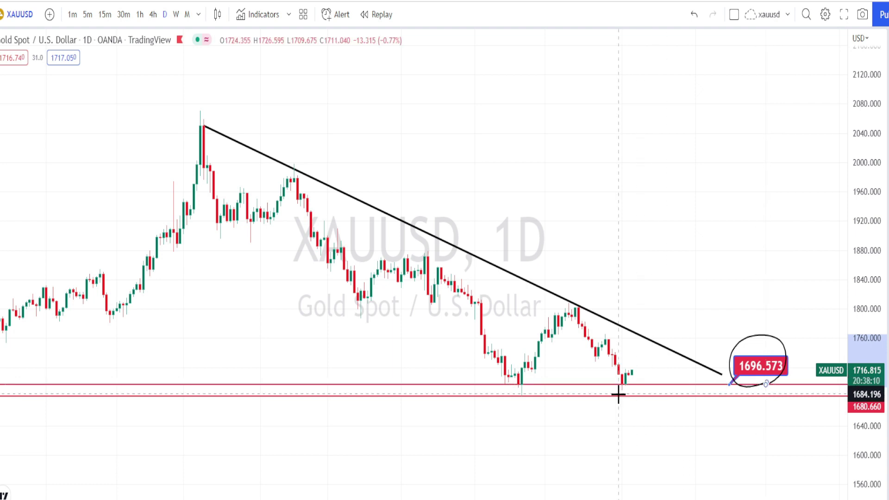
drag(621, 394, 667, 353)
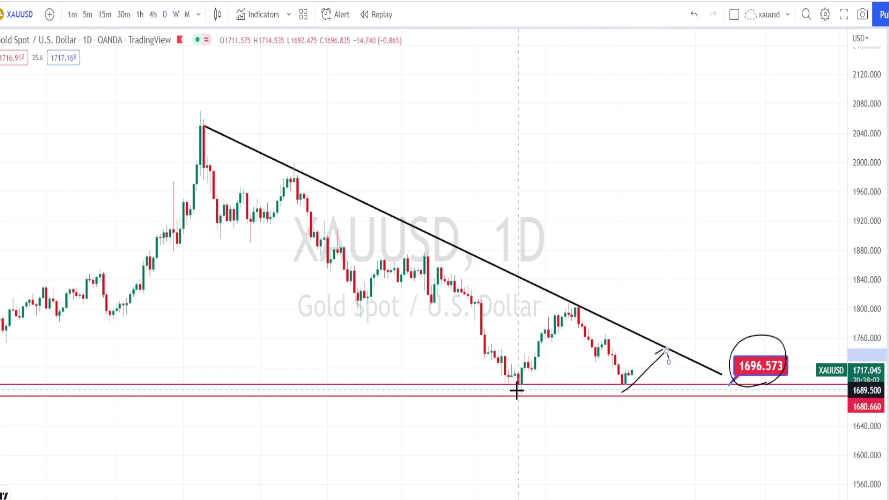
mouse_move(528, 363)
mouse_down()
mouse_move(536, 382)
mouse_move(520, 390)
mouse_move(515, 375)
mouse_up()
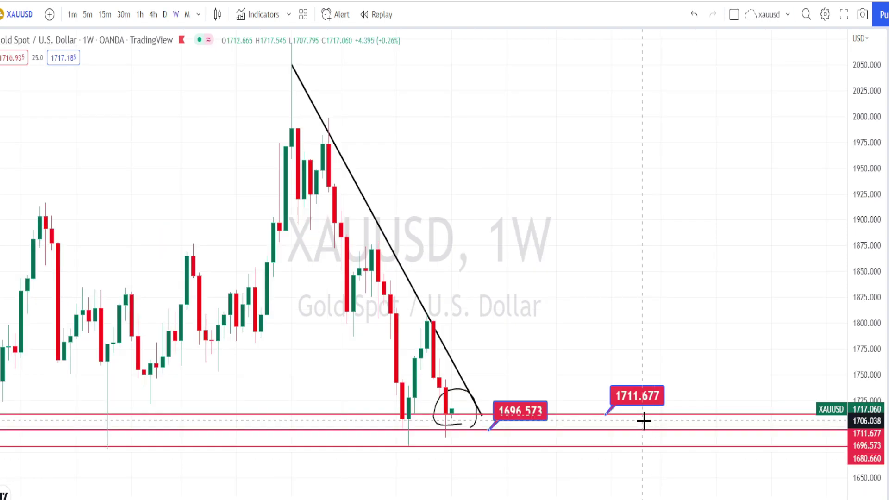
Circle 1711.677, draw a rectangle over the range up to 2036.227, and brush the swings through it.
mouse_move(640, 420)
mouse_down()
mouse_move(601, 400)
mouse_move(655, 376)
mouse_move(655, 412)
mouse_move(646, 420)
mouse_up()
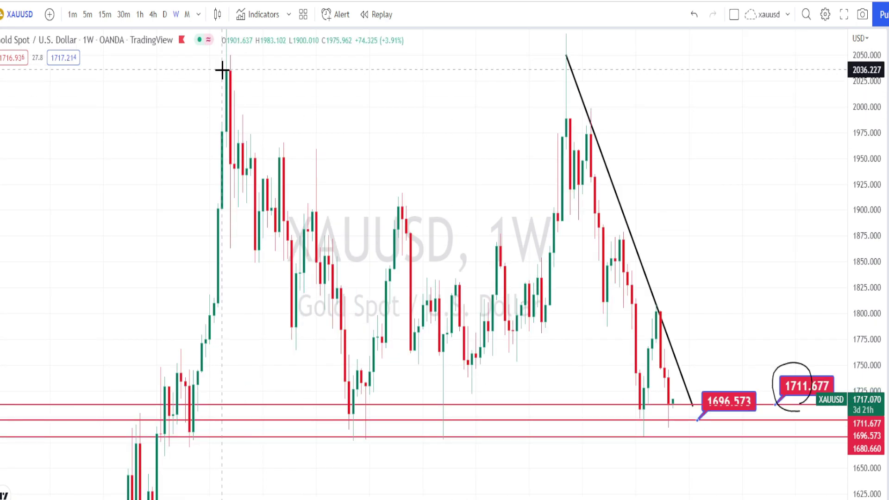
mouse_move(223, 69)
mouse_down()
mouse_move(693, 69)
mouse_move(706, 185)
mouse_move(699, 415)
mouse_up()
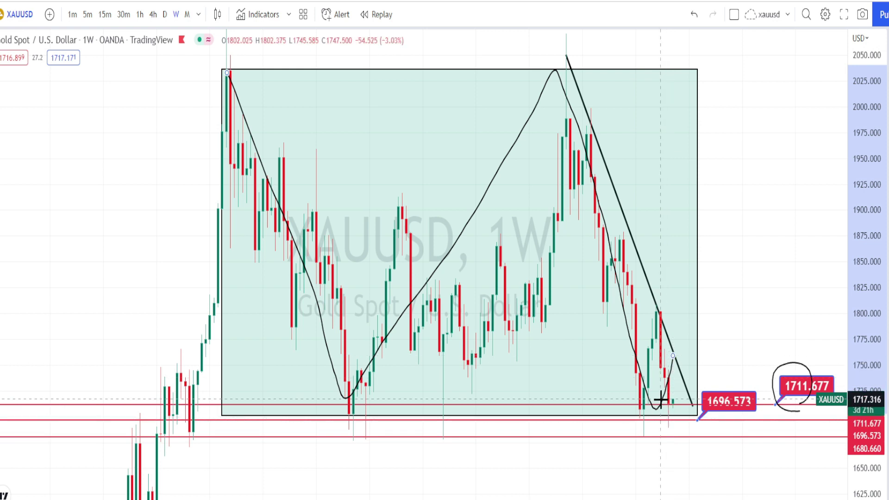
mouse_move(657, 420)
mouse_down()
mouse_move(689, 407)
mouse_move(668, 422)
mouse_move(664, 398)
mouse_up()
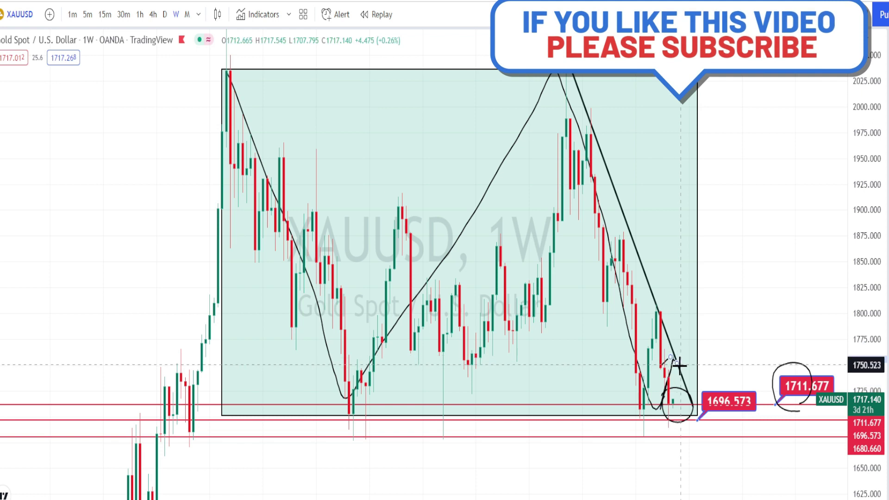
Switch to the 1M timeframe and brush-circle the latest monthly candles and the 1711.677 label.
text(1M)
key(Return)
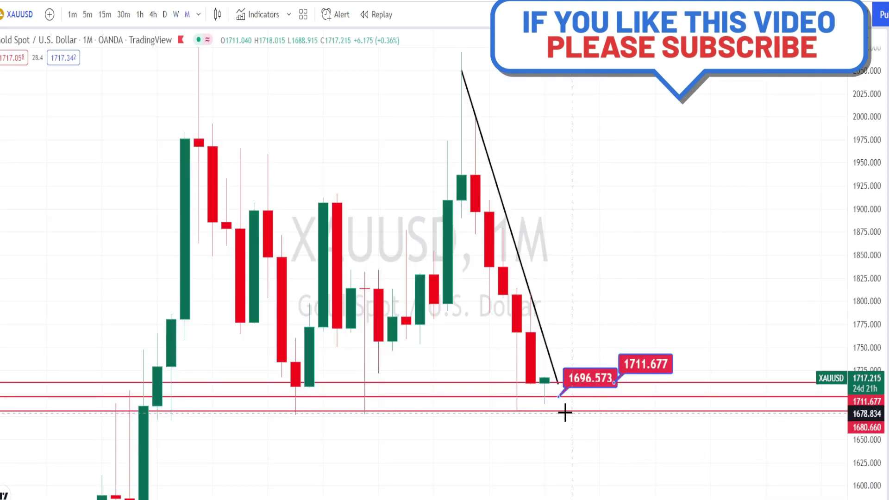
mouse_move(558, 412)
mouse_down()
mouse_move(533, 394)
mouse_move(539, 367)
mouse_move(551, 366)
mouse_move(571, 397)
mouse_move(559, 419)
mouse_up()
mouse_move(672, 385)
mouse_down()
mouse_move(653, 389)
mouse_move(621, 361)
mouse_move(670, 354)
mouse_move(667, 384)
mouse_up()
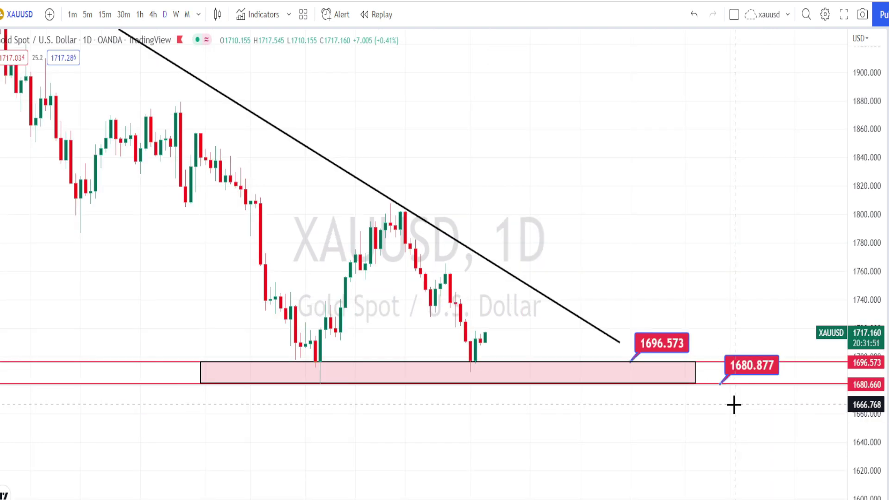
Loop around the support zone's right-end labels, deselect, and brush a dip from the last candles into the zone.
mouse_move(734, 405)
mouse_down()
mouse_move(700, 403)
mouse_move(639, 369)
mouse_move(635, 328)
mouse_move(713, 318)
mouse_move(755, 330)
mouse_move(769, 359)
mouse_move(765, 389)
mouse_move(738, 406)
mouse_up()
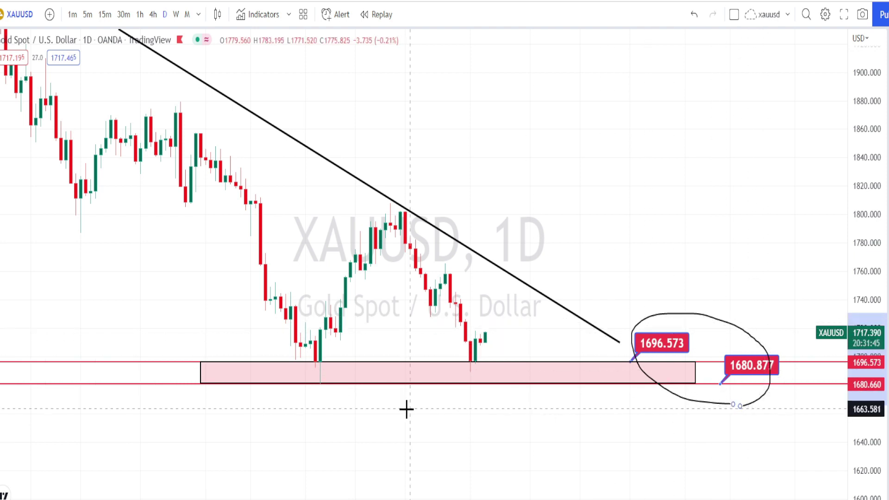
click(472, 398)
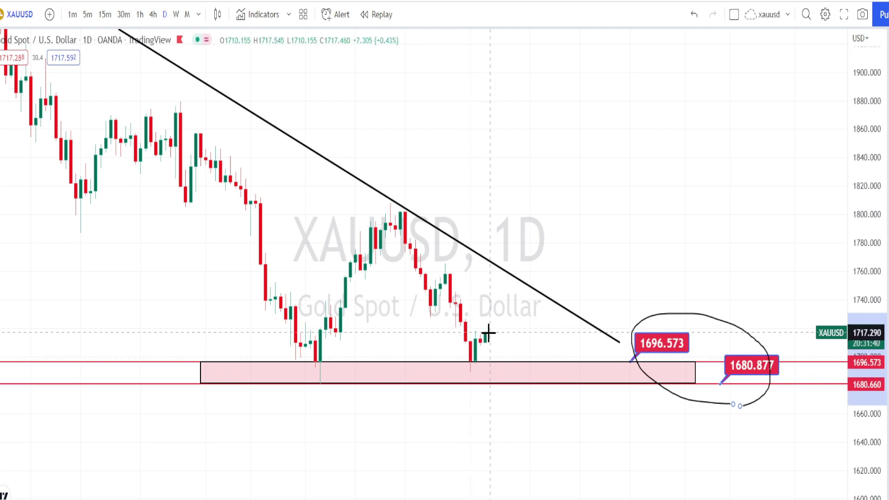
mouse_move(490, 335)
mouse_down()
mouse_move(495, 361)
mouse_move(505, 344)
mouse_move(520, 397)
mouse_move(510, 397)
mouse_move(522, 417)
mouse_move(526, 381)
mouse_up()
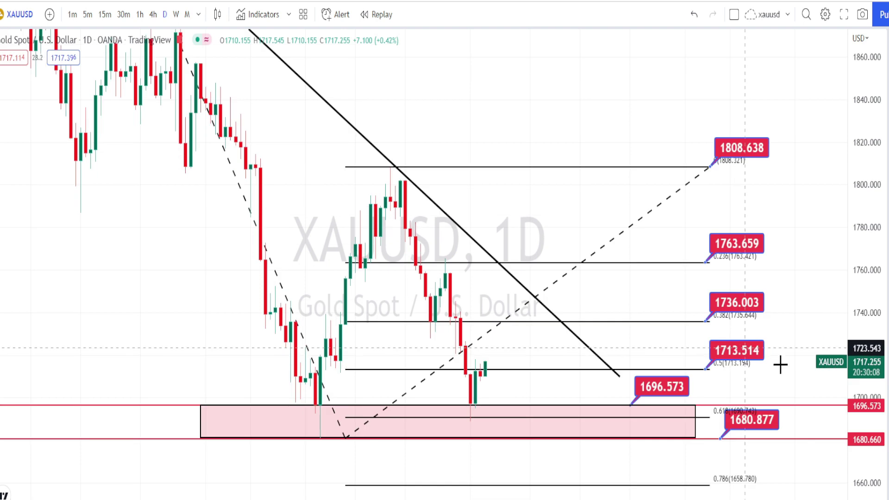
Add a red arrow projecting a rise toward 1819 and brush a rise from the zone to the trendline.
drag(780, 366, 776, 145)
click(512, 395)
mouse_move(480, 424)
mouse_down()
mouse_move(522, 299)
mouse_move(540, 331)
mouse_up()
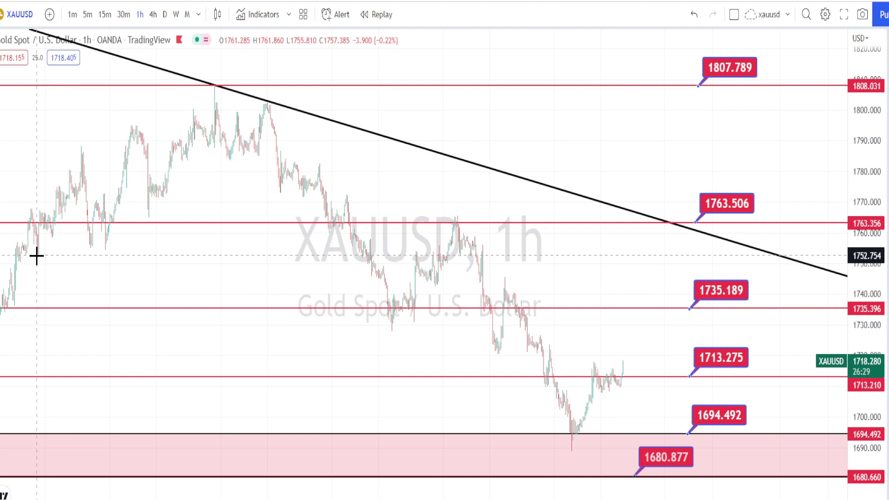
Mark the flag pattern at the early swing low, swing high and pullback low.
click(37, 255)
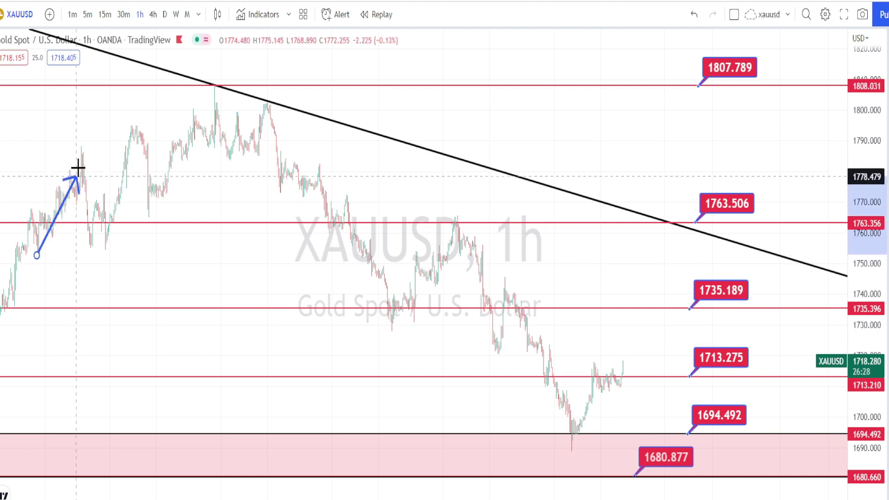
click(81, 161)
click(105, 252)
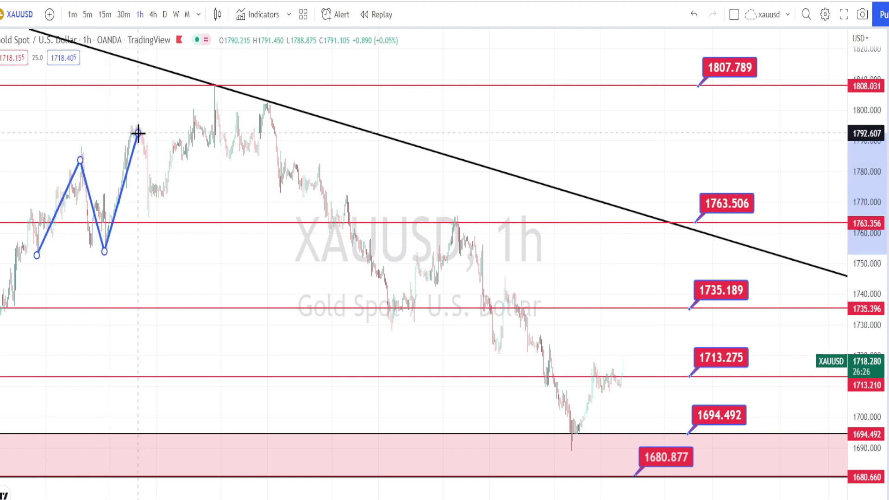
Place zigzag points at the 1735 dip, the trendline high and the 1763 bounce, then abandon the path.
click(221, 153)
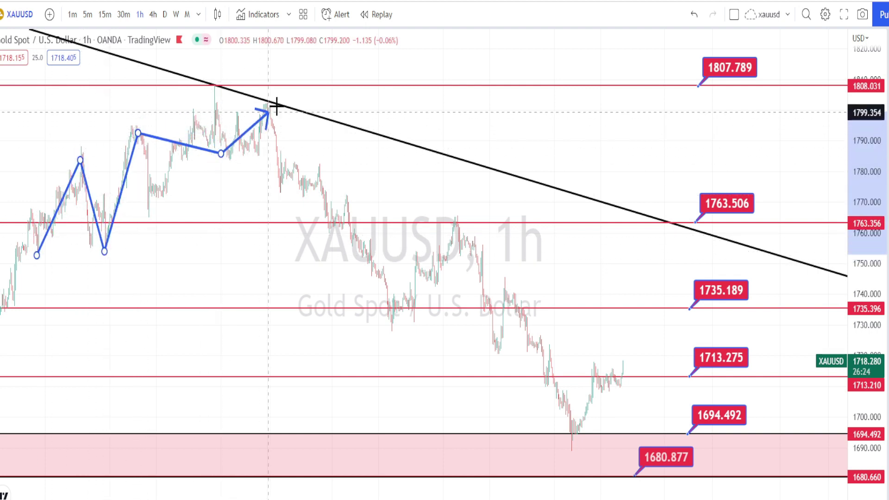
click(264, 100)
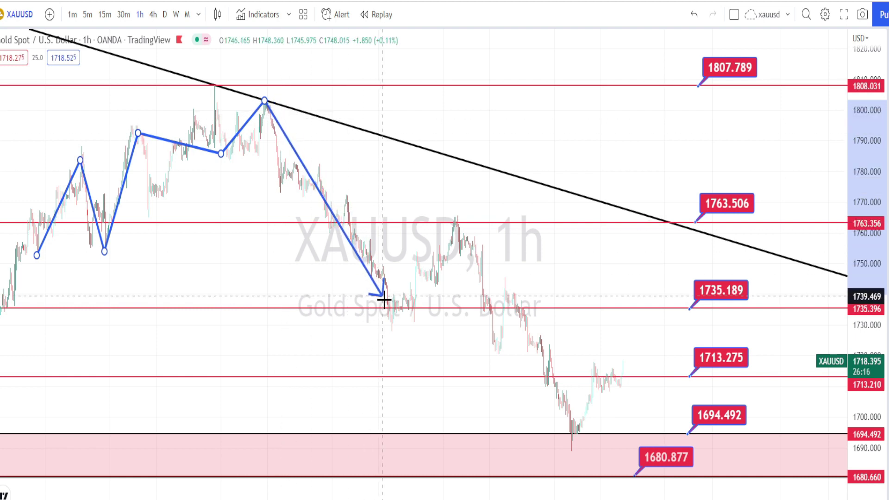
click(455, 222)
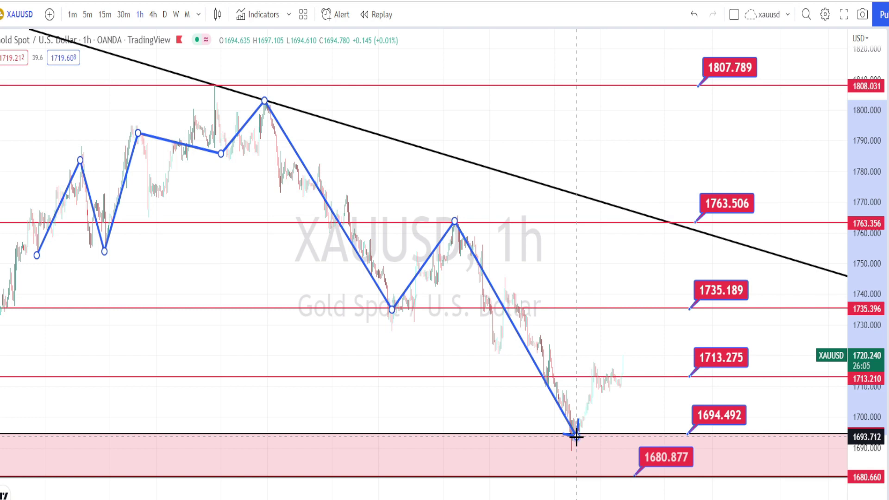
key(Escape)
Draw a red trendline from the recent 1803 high down toward 1713.275.
key(alt+t)
click(268, 101)
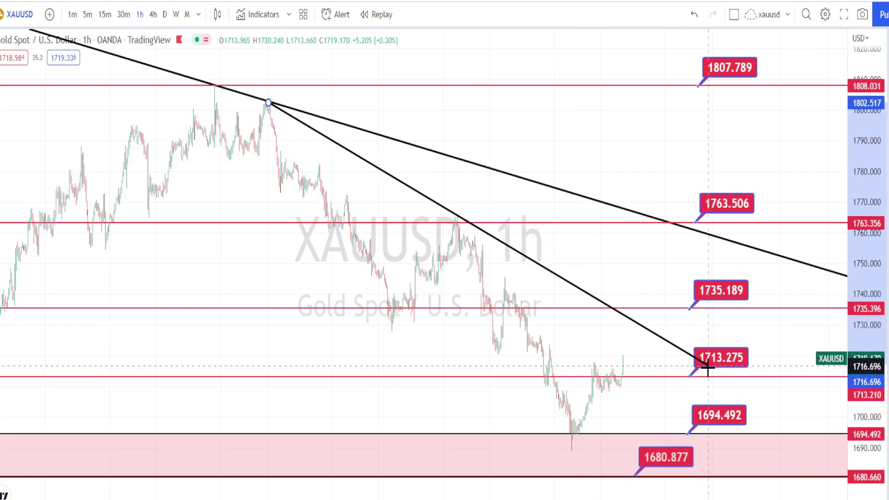
click(707, 367)
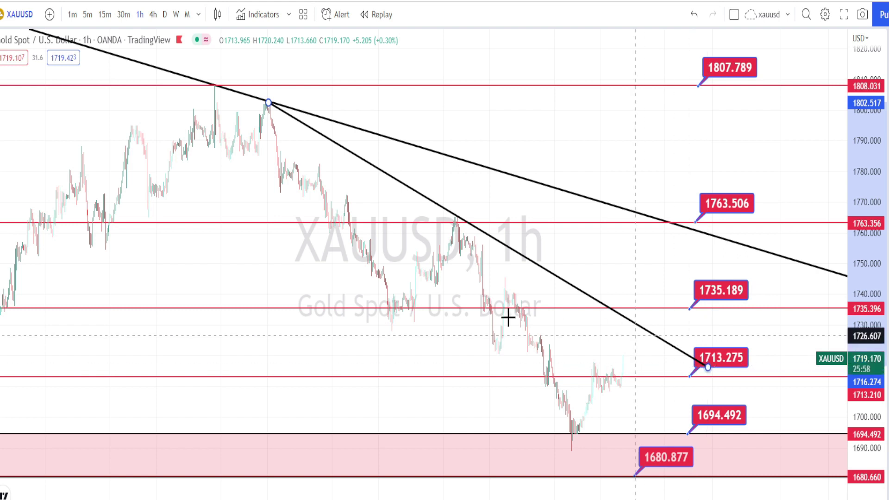
Trace a blue path from the trendline's top through the 1735 dip, 1763 bounce and 1694 low.
click(268, 102)
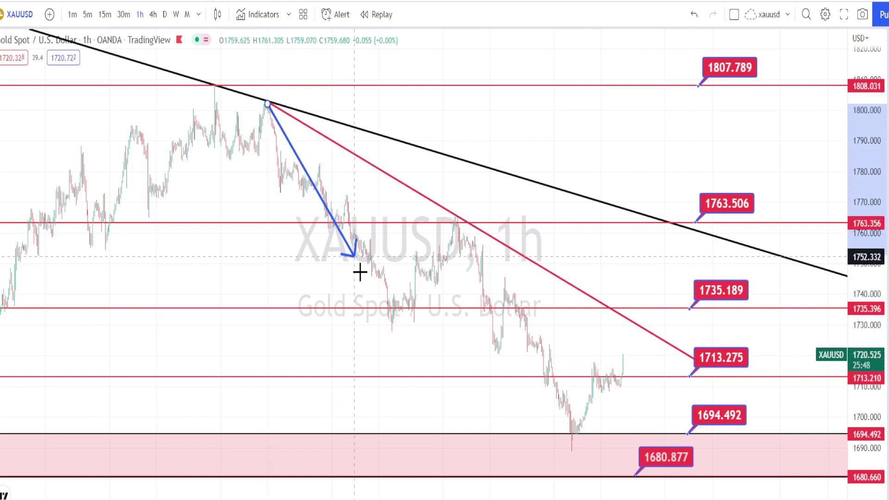
click(392, 326)
click(470, 215)
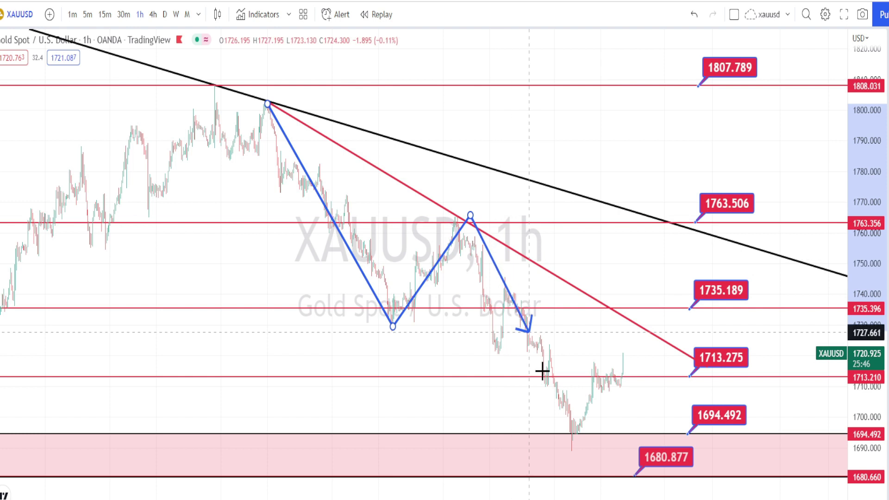
click(571, 433)
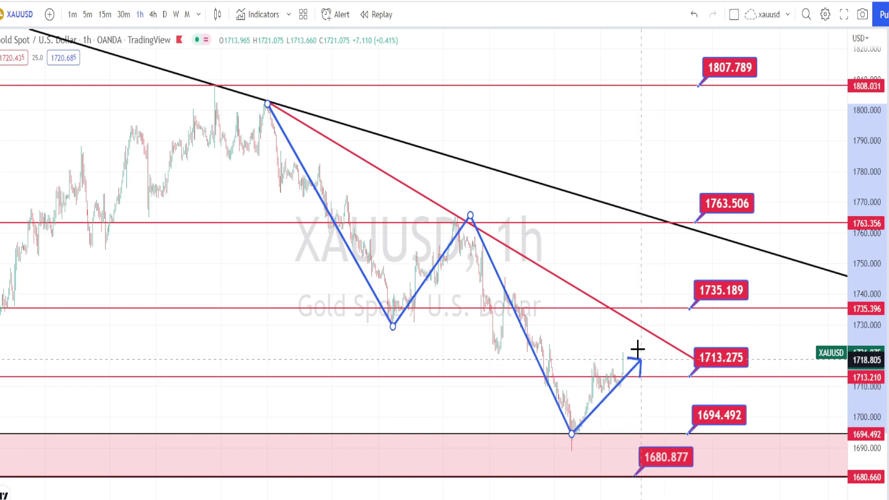
Extend the path toward 1735.189, cancel it, and stretch the Fibonacci box up to the 1808 high.
click(614, 310)
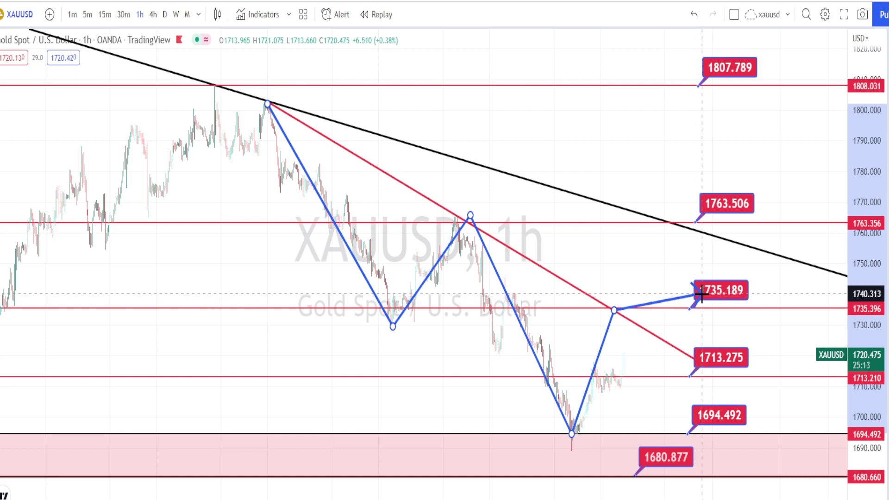
click(672, 224)
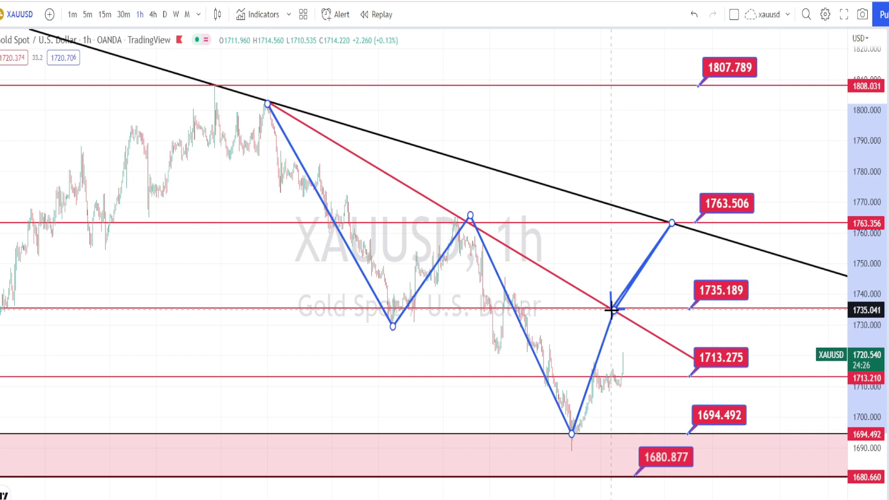
key(Escape)
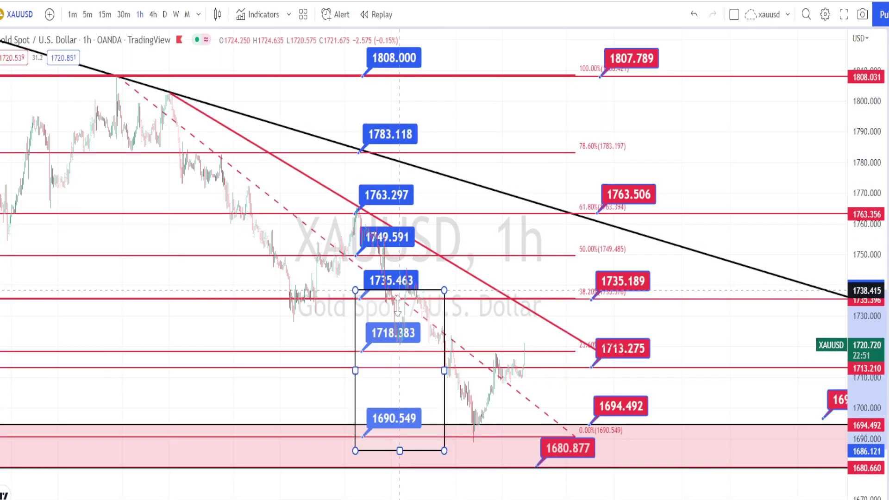
mouse_move(400, 292)
mouse_down()
mouse_move(398, 359)
mouse_move(387, 55)
mouse_move(373, 32)
mouse_up()
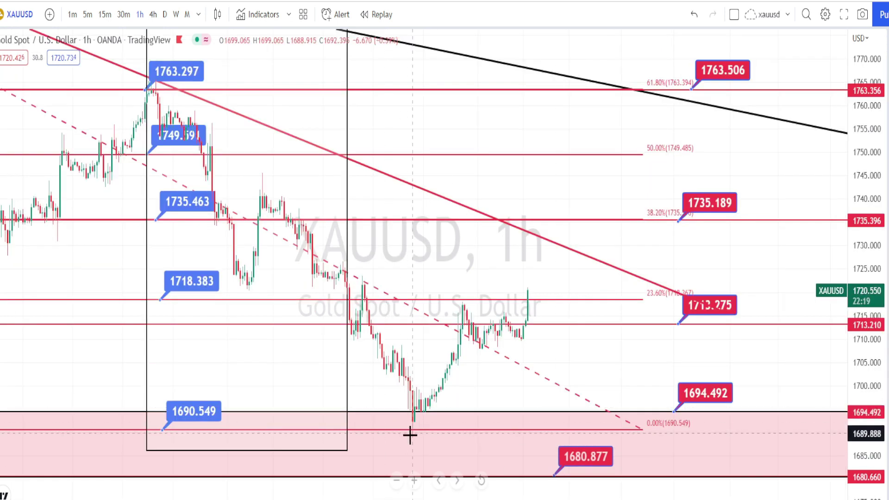
Draw a rising red trendline from the swing low to the black line, circling its touches and 1713.275.
click(412, 423)
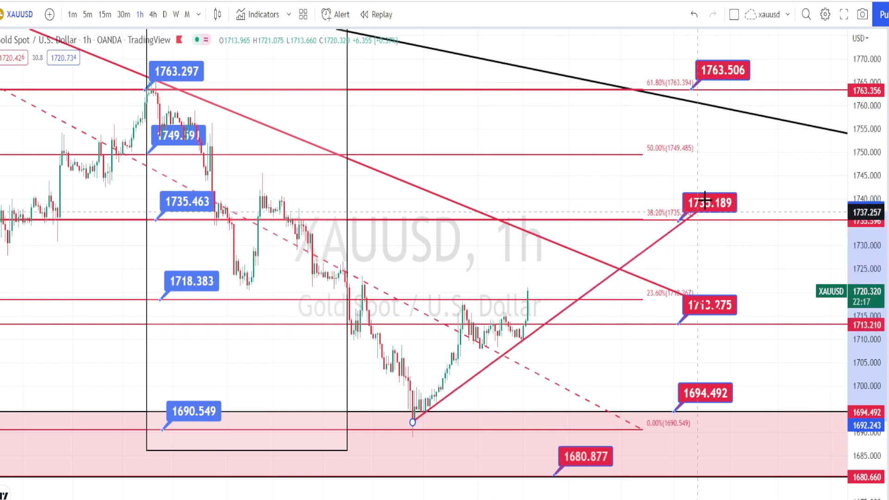
click(795, 126)
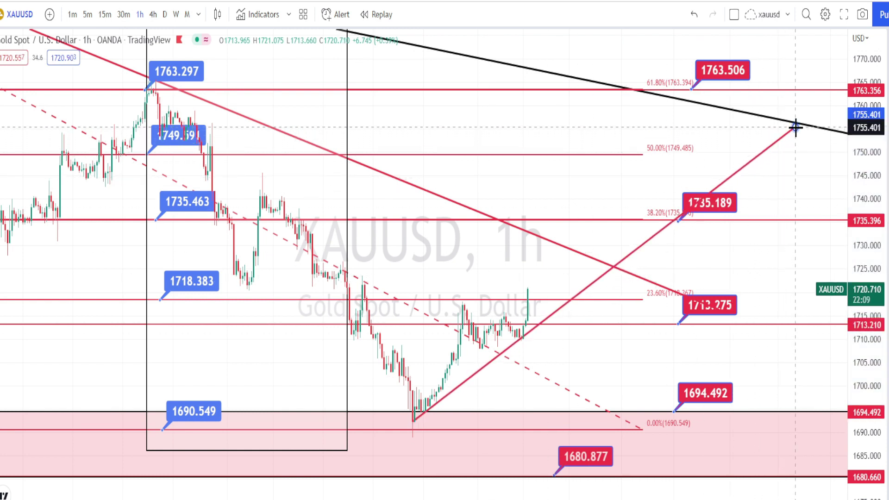
mouse_move(578, 305)
mouse_down()
mouse_move(563, 299)
mouse_move(533, 326)
mouse_up()
mouse_move(491, 354)
mouse_down()
mouse_move(484, 364)
mouse_move(493, 356)
mouse_up()
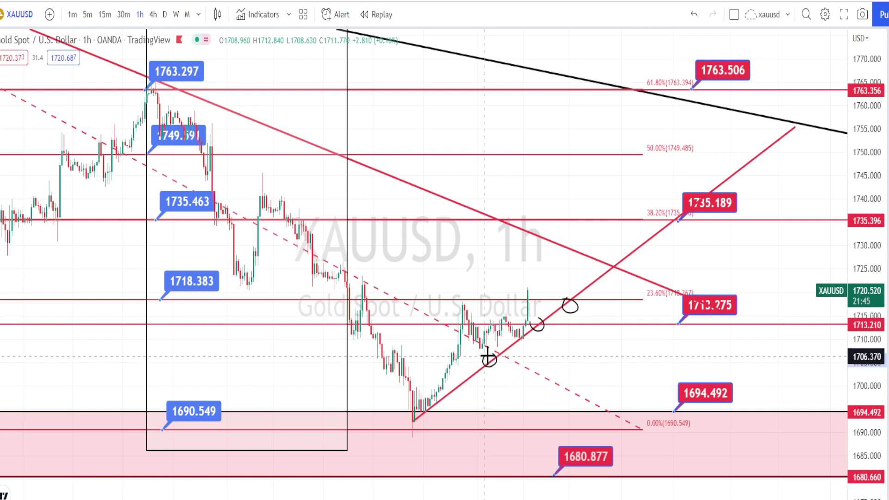
drag(473, 379, 468, 388)
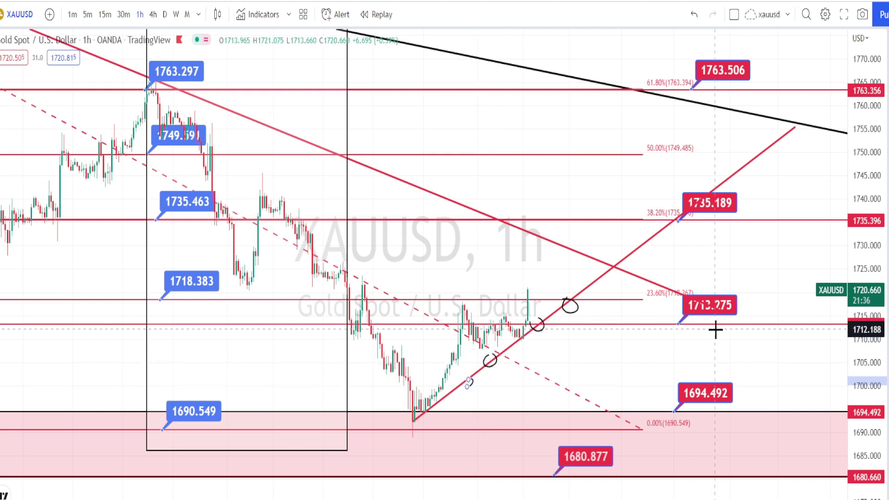
mouse_move(713, 331)
mouse_down()
mouse_move(676, 320)
mouse_move(717, 290)
mouse_move(734, 326)
mouse_move(704, 338)
mouse_up()
Sketch a downward path below the trendline and a rising zigzag up to the 50% level.
mouse_move(560, 324)
mouse_down()
mouse_move(569, 375)
mouse_move(578, 350)
mouse_up()
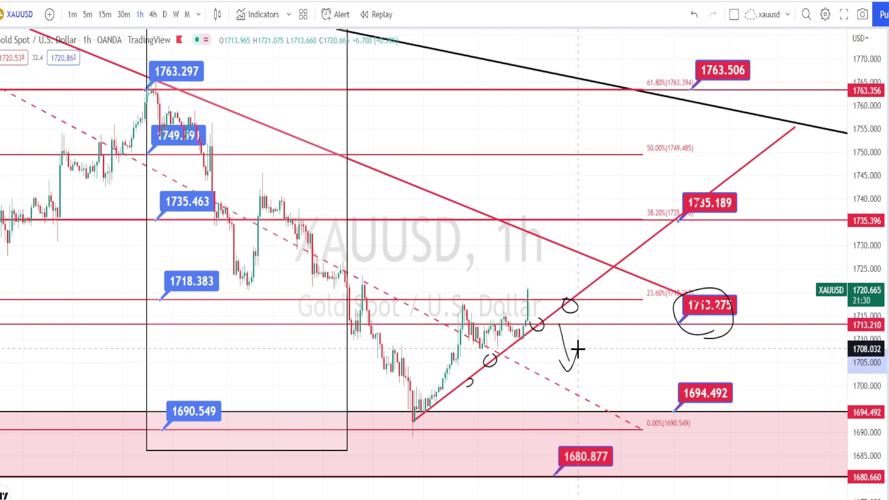
mouse_move(529, 278)
mouse_down()
mouse_move(564, 288)
mouse_move(569, 230)
mouse_move(597, 271)
mouse_move(608, 212)
mouse_move(632, 250)
mouse_move(638, 154)
mouse_up()
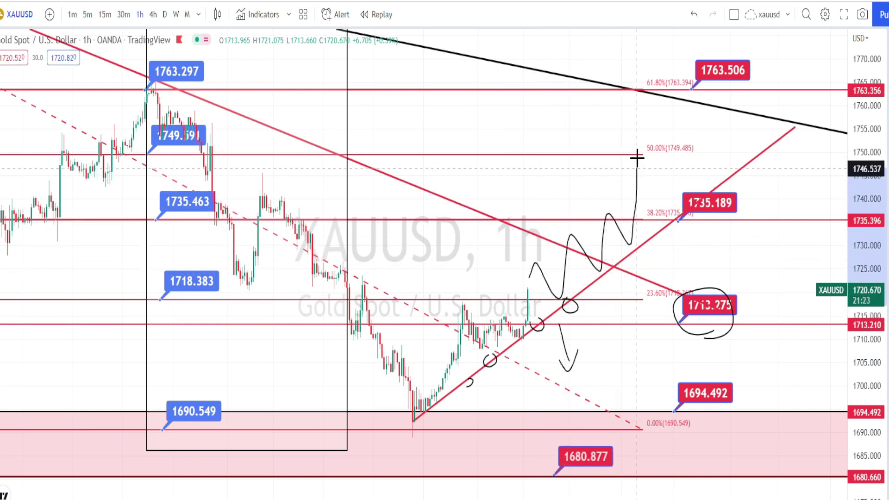
mouse_move(612, 191)
mouse_down()
mouse_move(634, 157)
mouse_move(654, 183)
mouse_up()
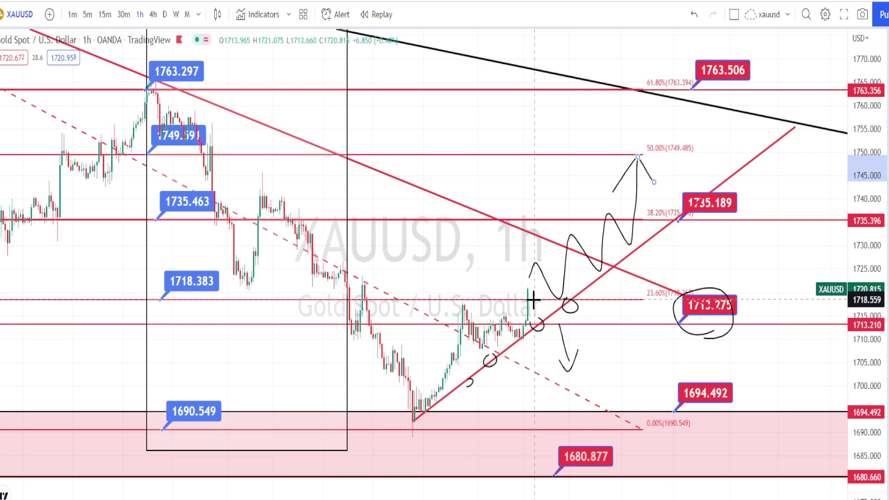
Switch the chart to the 30-minute timeframe.
key(3)
key(0)
key(Return)
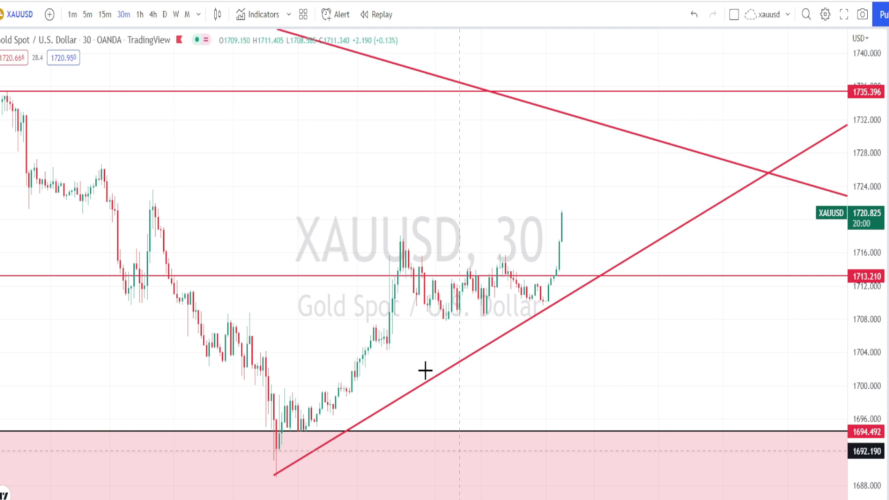
Box the sideways consolidation range and draw an upward breakout arrow from its top.
mouse_move(390, 241)
mouse_down()
mouse_move(585, 260)
mouse_move(582, 324)
mouse_move(601, 315)
mouse_move(584, 321)
mouse_up()
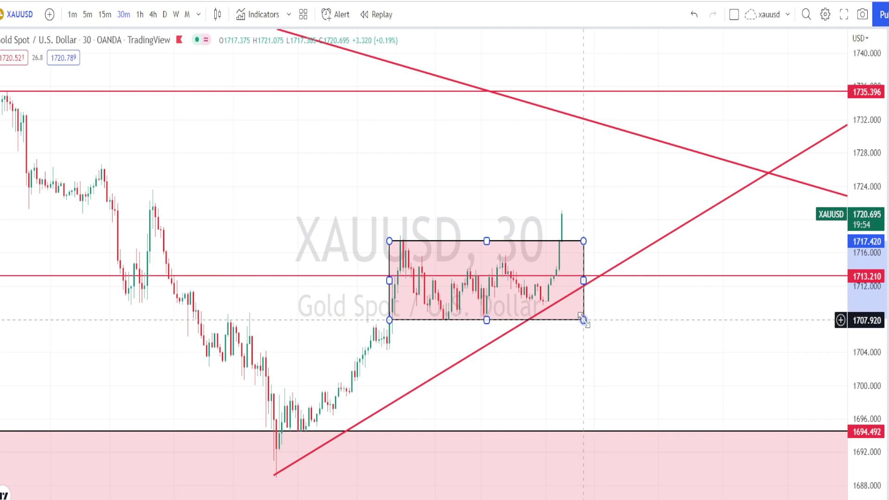
click(569, 242)
mouse_move(569, 242)
mouse_down()
mouse_move(572, 183)
mouse_move(585, 202)
mouse_up()
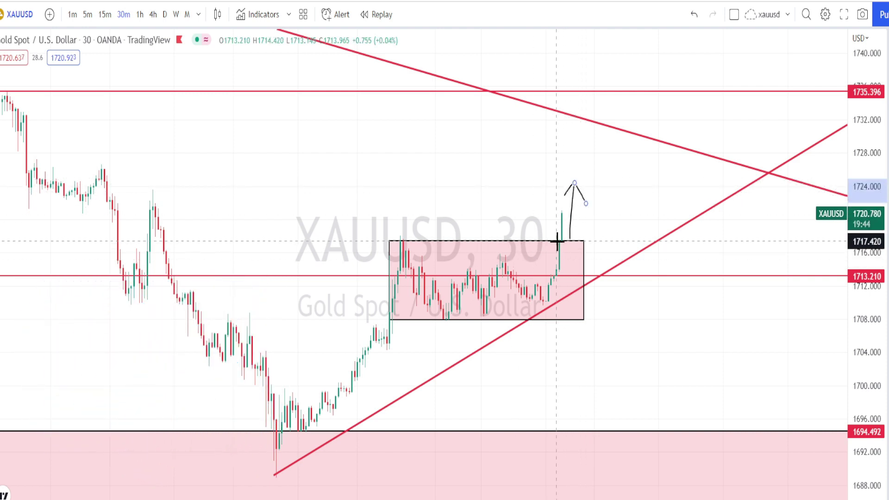
Brush small marks and circles, sketch the breakout up, and circle where it meets the descending trendline.
mouse_move(546, 298)
mouse_down()
mouse_move(561, 295)
mouse_move(542, 304)
mouse_up()
mouse_move(614, 254)
mouse_down()
mouse_move(612, 266)
mouse_move(602, 258)
mouse_up()
mouse_move(458, 351)
mouse_down()
mouse_move(463, 357)
mouse_move(455, 359)
mouse_up()
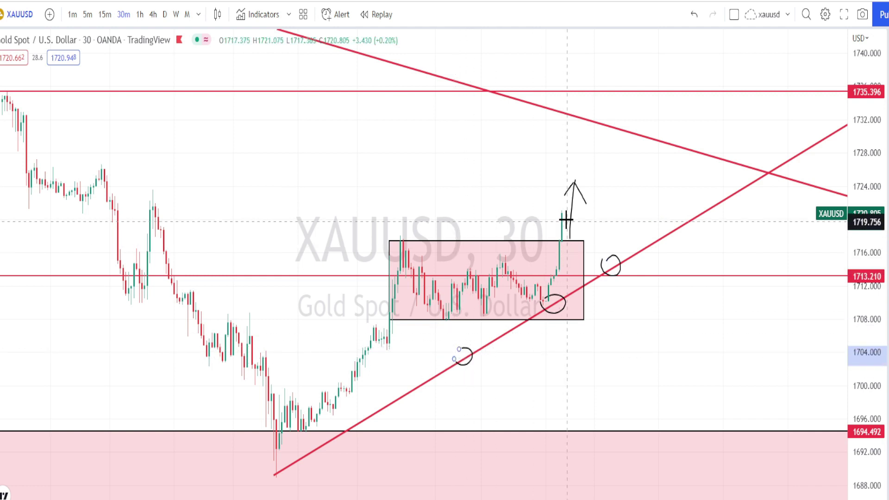
mouse_move(564, 239)
mouse_down()
mouse_move(565, 133)
mouse_move(557, 139)
mouse_move(564, 132)
mouse_move(579, 149)
mouse_up()
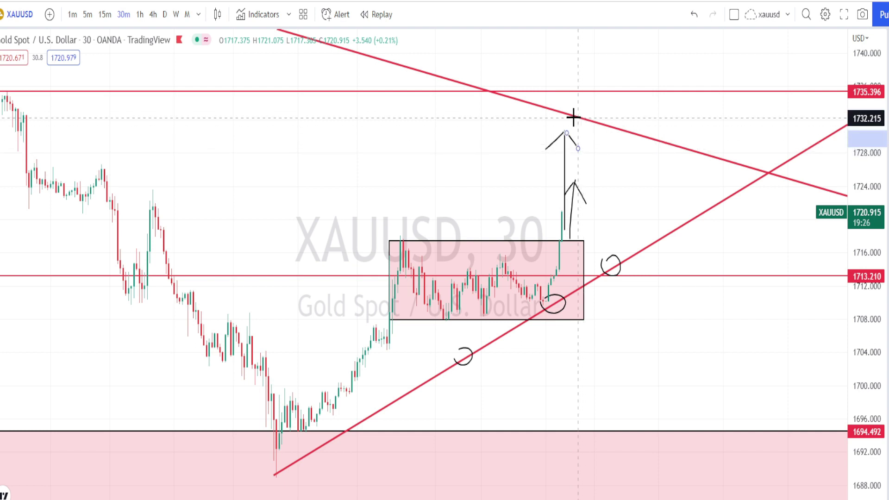
mouse_move(565, 105)
mouse_down()
mouse_move(574, 115)
mouse_move(567, 109)
mouse_up()
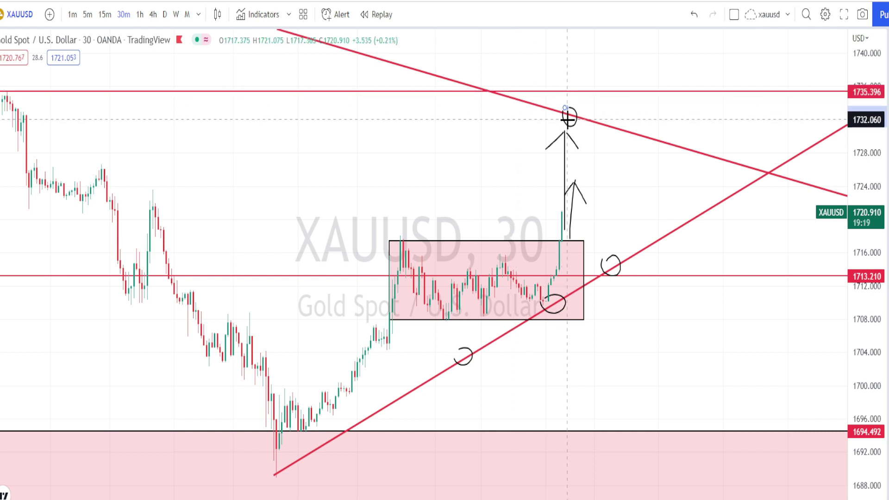
Sketch the move toward 1738, undo the projected zigzag sketches, and extend the Fibonacci levels upward.
mouse_move(570, 119)
mouse_down()
mouse_move(575, 67)
mouse_move(588, 84)
mouse_up()
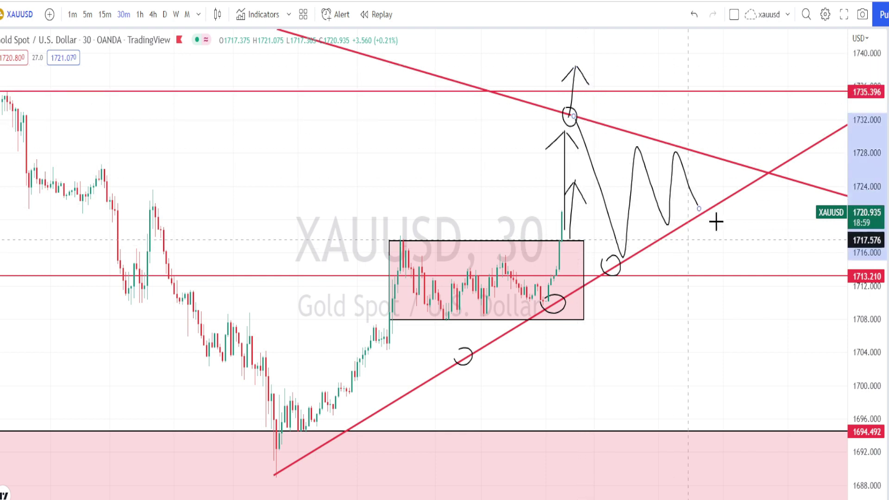
mouse_move(729, 186)
mouse_down()
mouse_move(737, 196)
mouse_move(727, 191)
mouse_move(708, 219)
mouse_move(689, 211)
mouse_up()
mouse_move(651, 242)
mouse_down()
mouse_move(679, 345)
mouse_move(683, 308)
mouse_up()
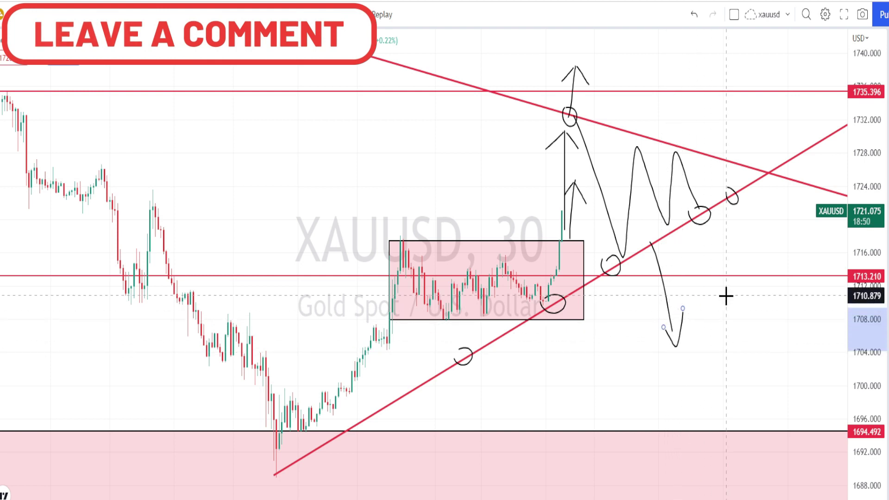
click(694, 14)
click(694, 15)
click(694, 14)
click(694, 14)
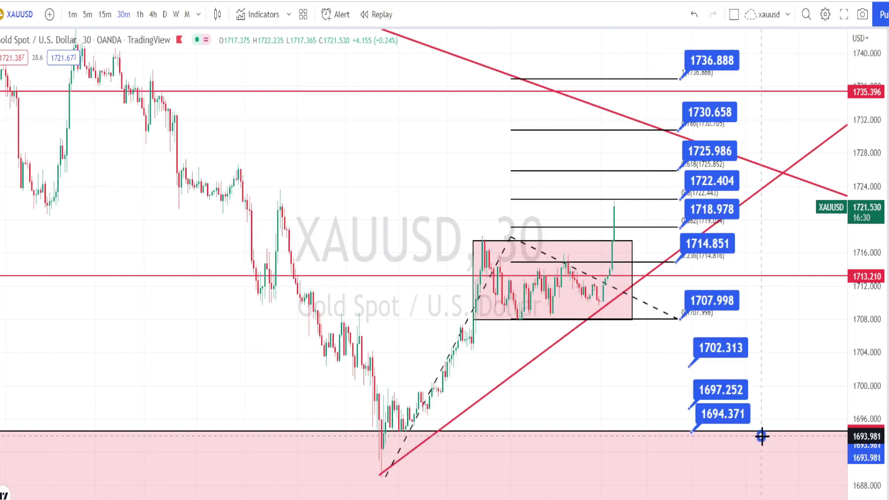
drag(762, 437, 670, 34)
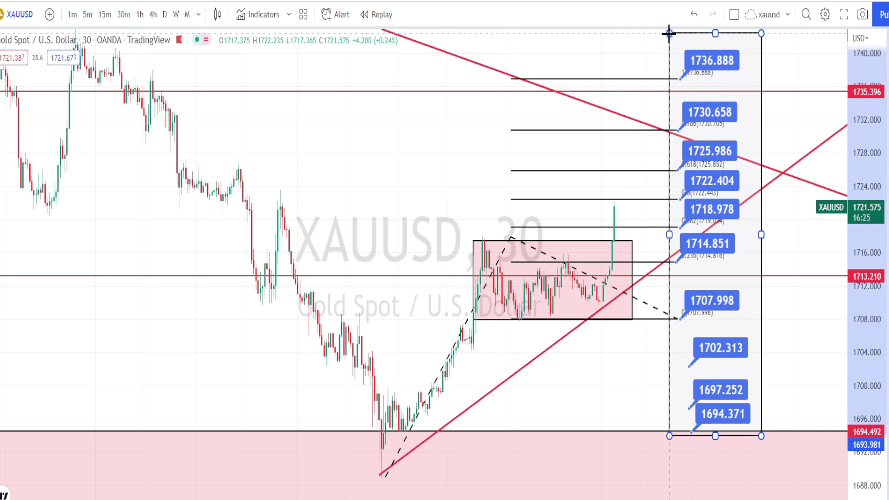
drag(669, 33, 669, 33)
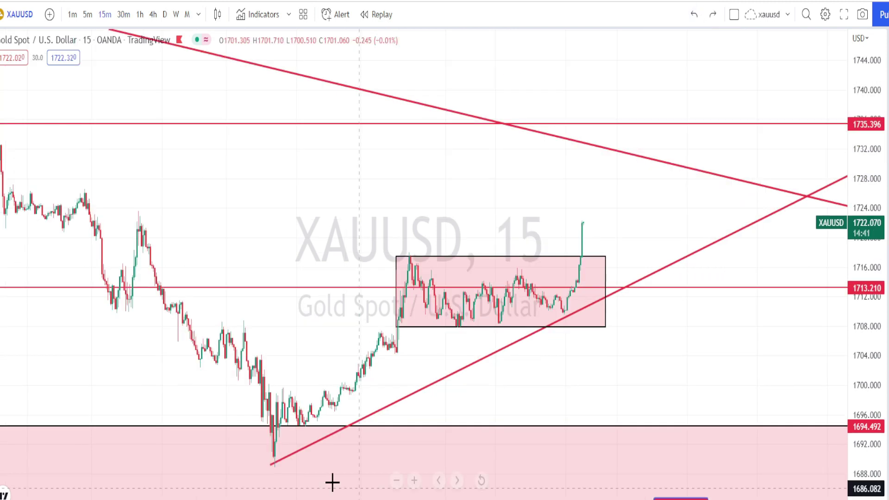
Draw the flag path from the swing low via the box top to the descending trendline.
click(273, 463)
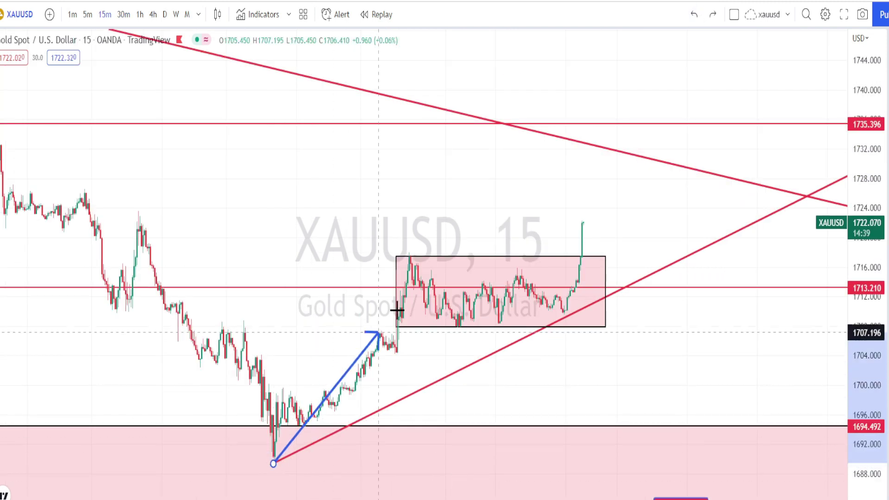
click(412, 254)
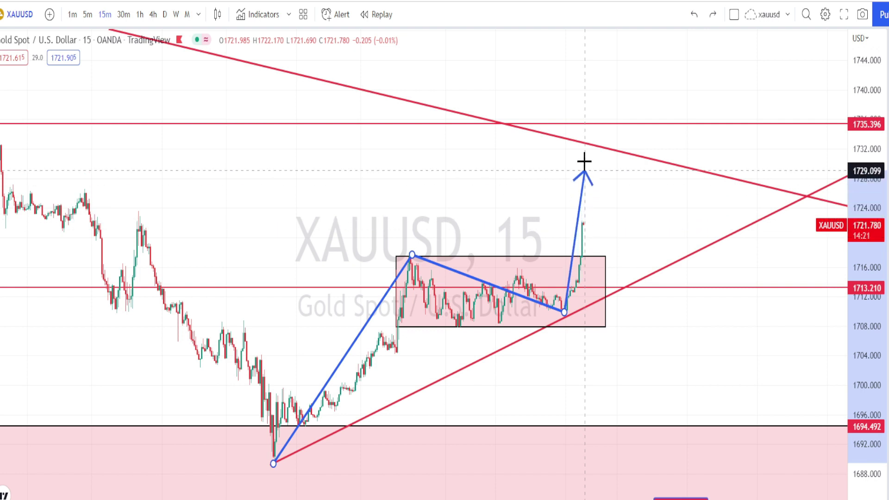
double_click(587, 147)
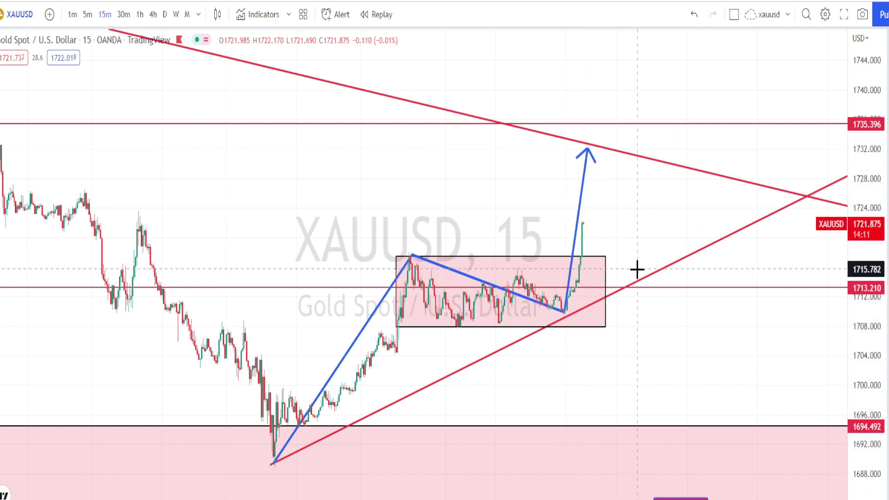
Sketch a retest curve and touches on the rising trendline, then undo the downward arrow stroke.
drag(641, 268, 630, 267)
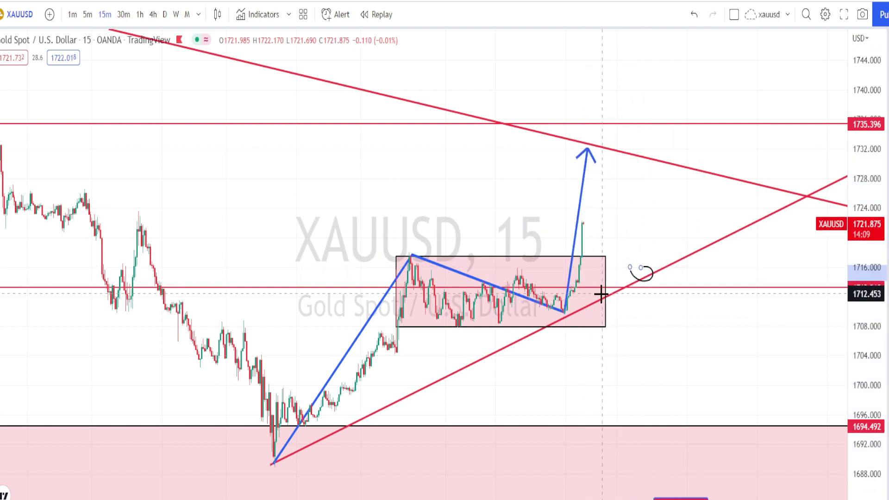
mouse_move(610, 301)
mouse_down()
mouse_move(591, 295)
mouse_move(552, 319)
mouse_up()
drag(507, 352, 518, 409)
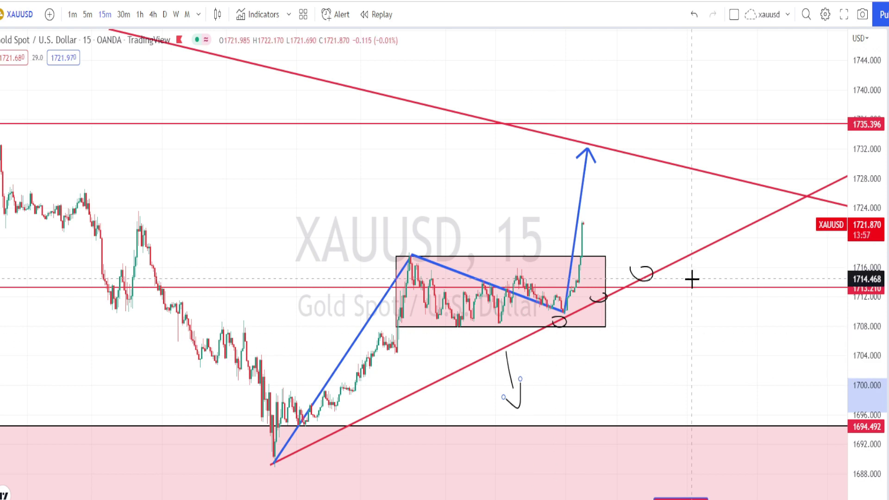
key(ctrl+z)
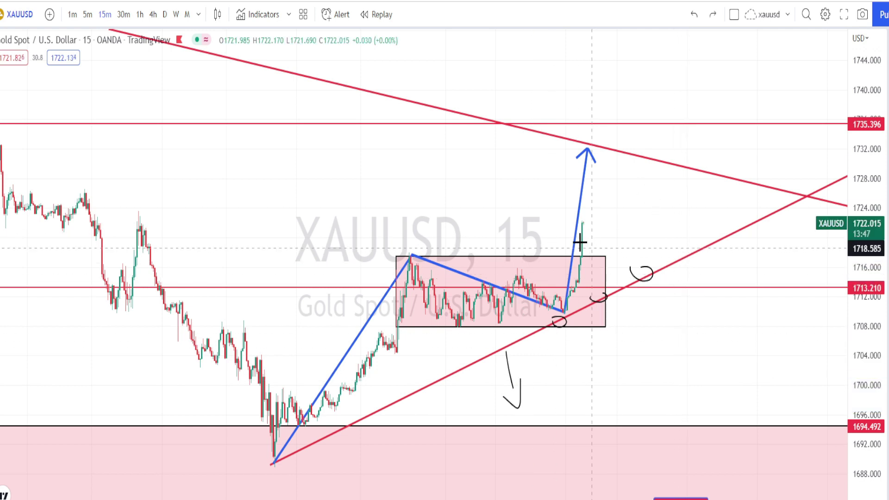
Sketch price rising to the descending trendline with an upward arrow, and mark the 1704–1735 range.
mouse_move(588, 218)
mouse_down()
mouse_move(602, 160)
mouse_move(621, 143)
mouse_move(566, 139)
mouse_up()
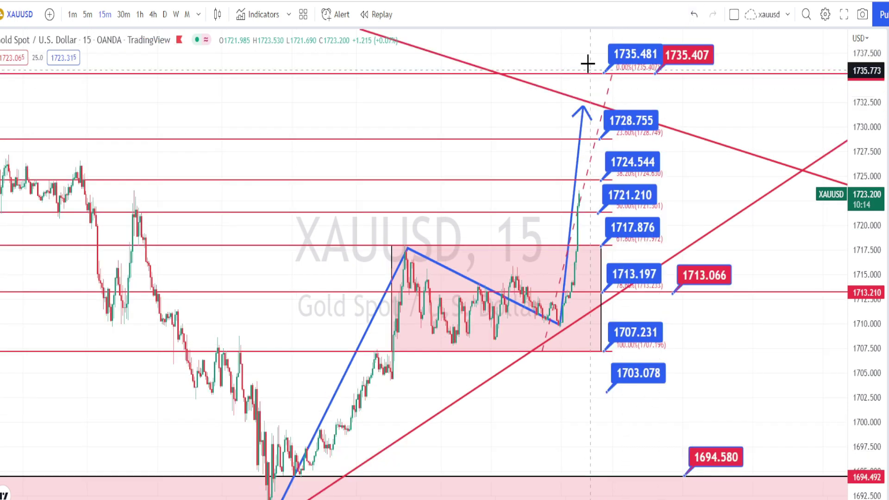
drag(587, 64, 596, 391)
drag(681, 382, 681, 86)
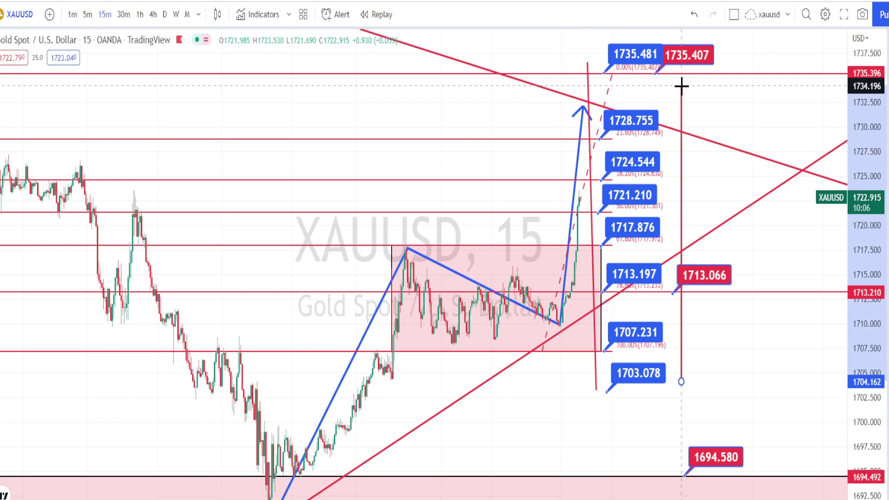
drag(681, 86, 681, 86)
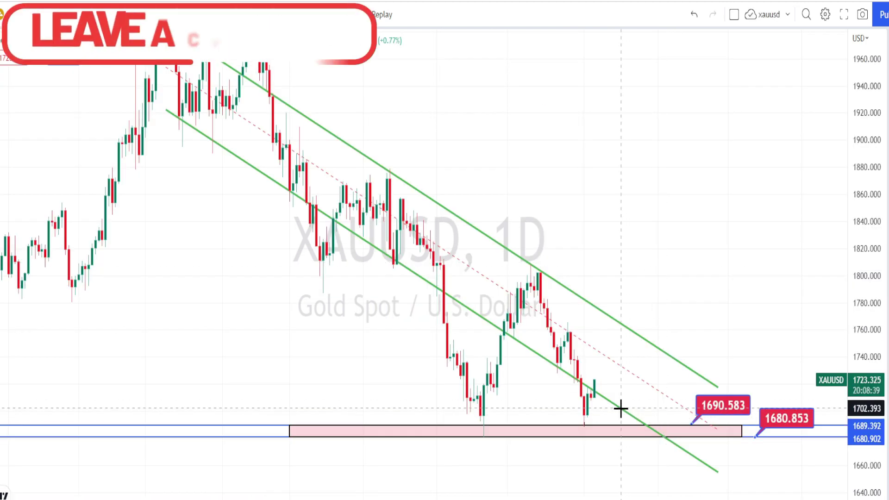
Circle the latest candles, check the 1W and 1M charts, and sketch a rebound path from the monthly candles.
mouse_move(619, 411)
mouse_down()
mouse_move(570, 397)
mouse_move(595, 355)
mouse_move(622, 419)
mouse_up()
text(1W)
key(Return)
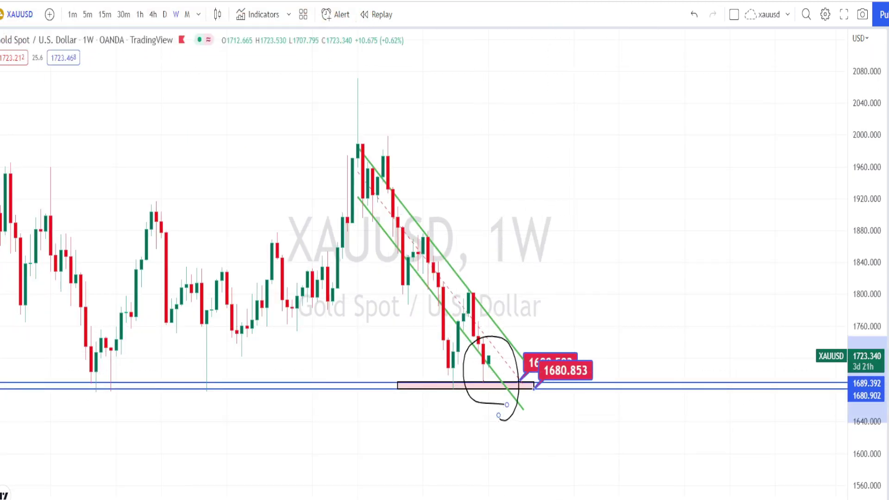
text(1M)
key(Return)
drag(554, 340, 549, 410)
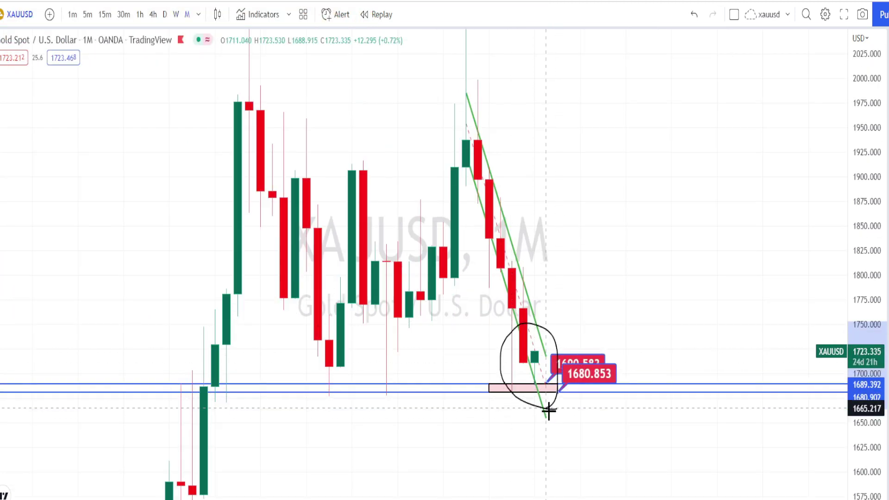
mouse_move(558, 338)
mouse_down()
mouse_move(569, 260)
mouse_move(545, 278)
mouse_move(570, 264)
mouse_move(581, 293)
mouse_up()
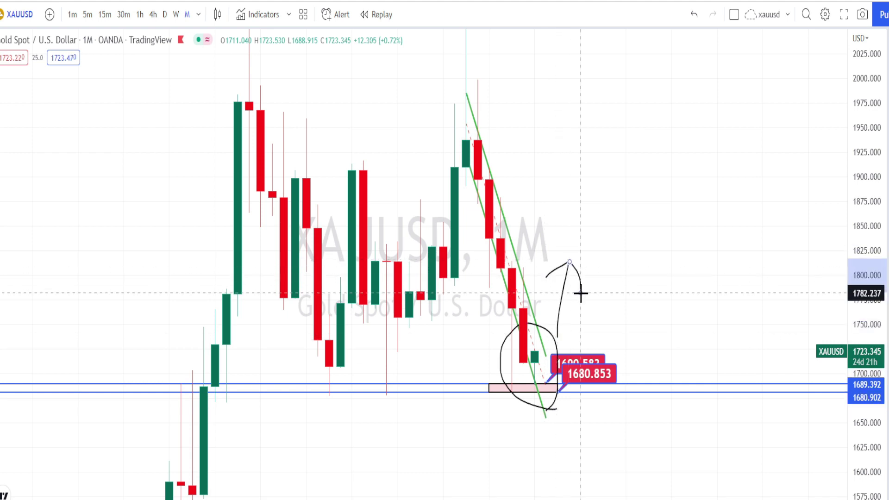
Back on 1D, circle the 1690.583 and 1680.853 levels and sketch a drop below them.
key(1)
key(d)
key(Return)
mouse_move(791, 451)
mouse_down()
mouse_move(692, 429)
mouse_move(778, 376)
mouse_move(806, 414)
mouse_move(799, 453)
mouse_move(781, 454)
mouse_up()
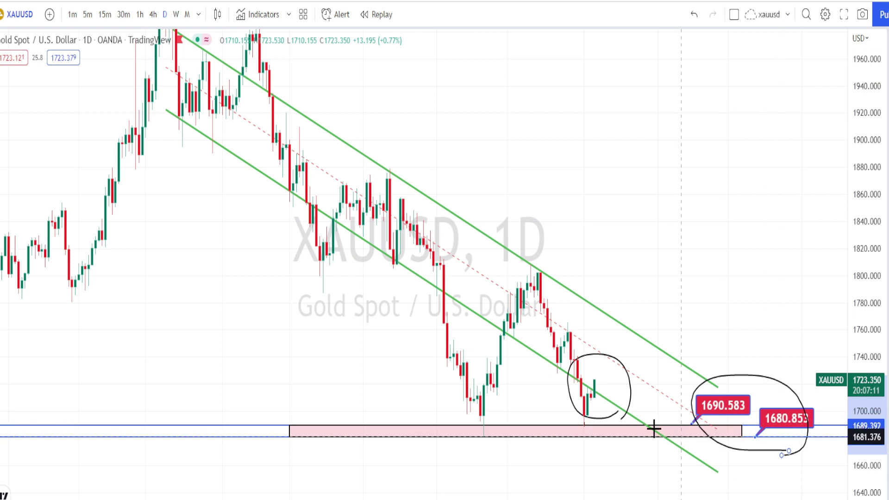
mouse_move(605, 379)
mouse_down()
mouse_move(614, 483)
mouse_move(625, 458)
mouse_up()
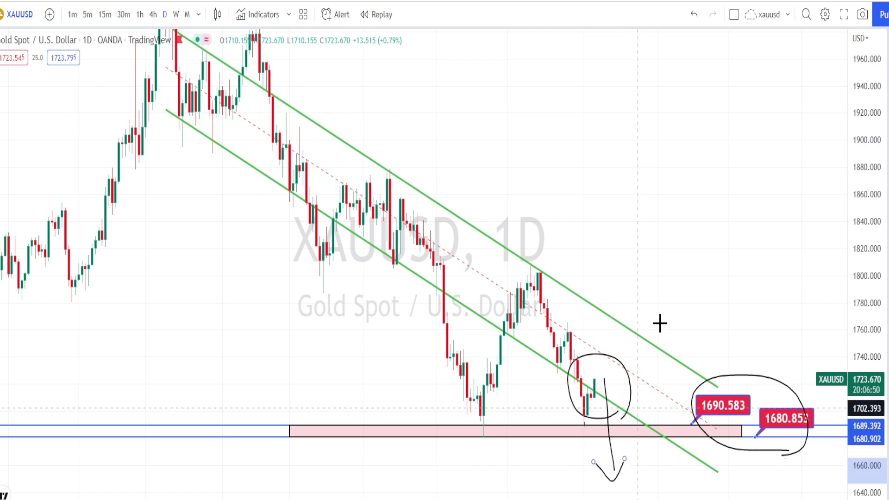